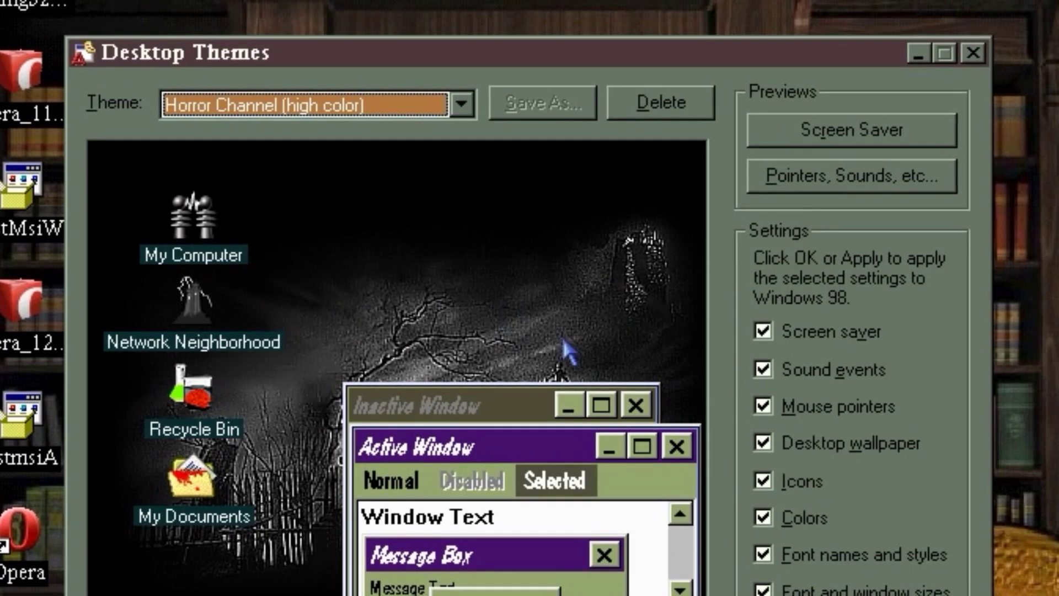
Stop the theme from changing the wallpaper, and switch the Christmas wallpaper to the cardinal pattern
{"action": "left_click", "coordinate": [793, 448]}
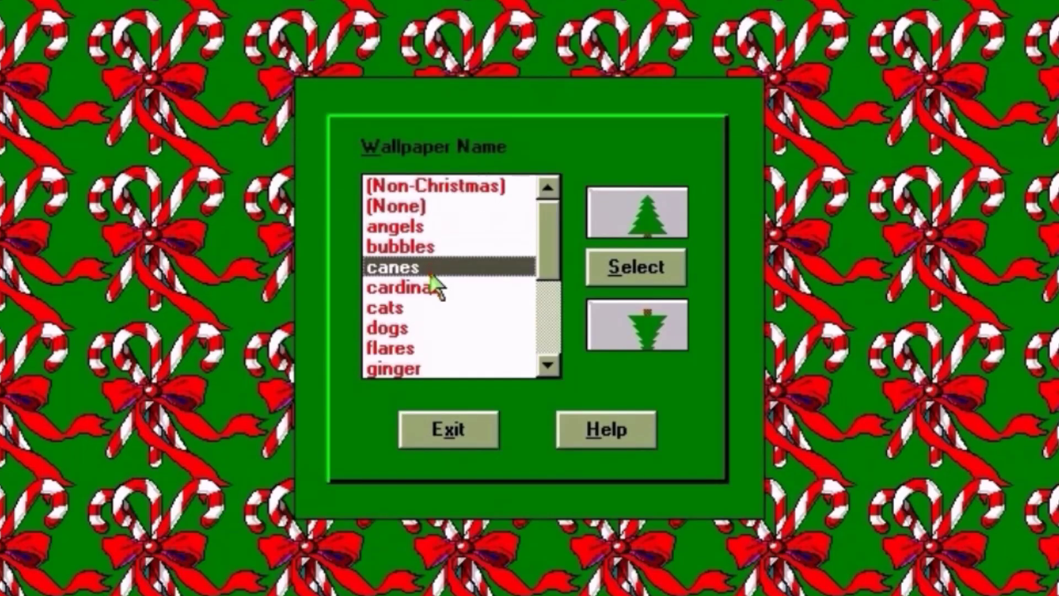
{"action": "left_click", "coordinate": [433, 286]}
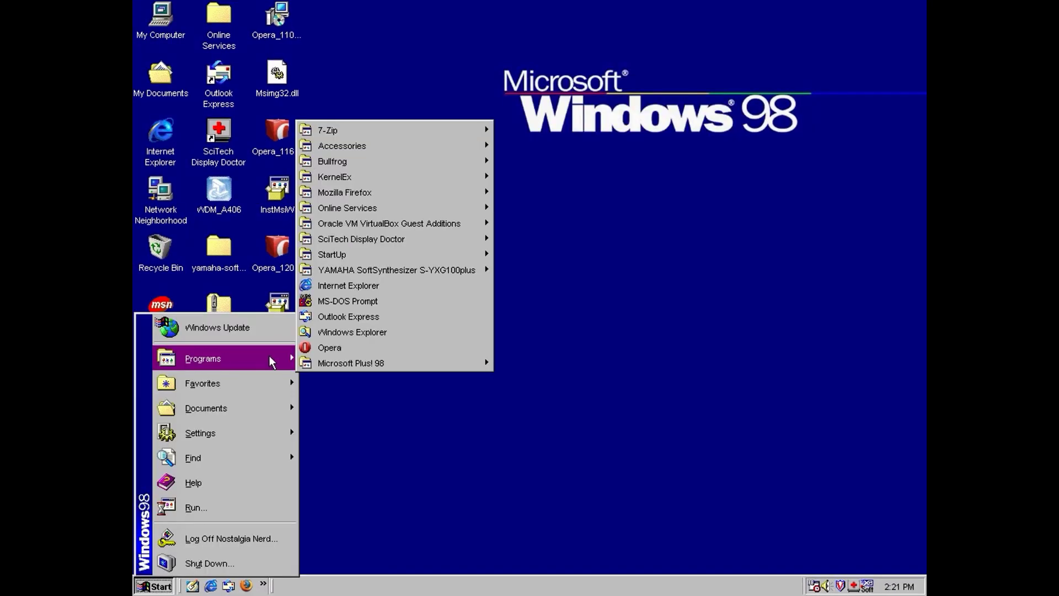
In Spider Solitaire, move the 5 of hearts onto the 6 of diamonds
{"action": "mouse_move", "coordinate": [358, 365]}
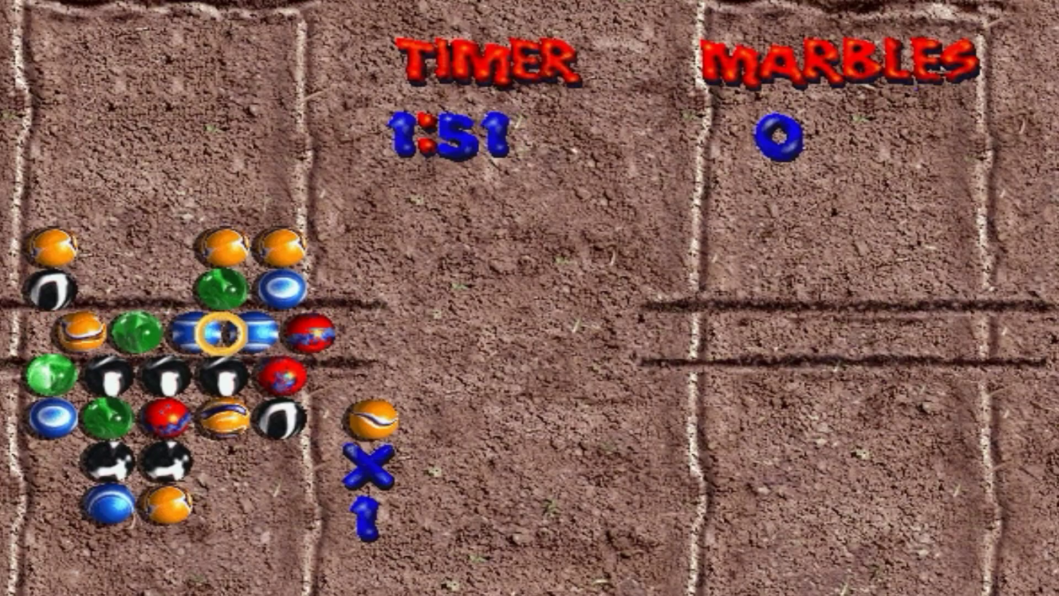
{"action": "left_click_drag", "start_coordinate": [579, 111], "coordinate": [487, 149]}
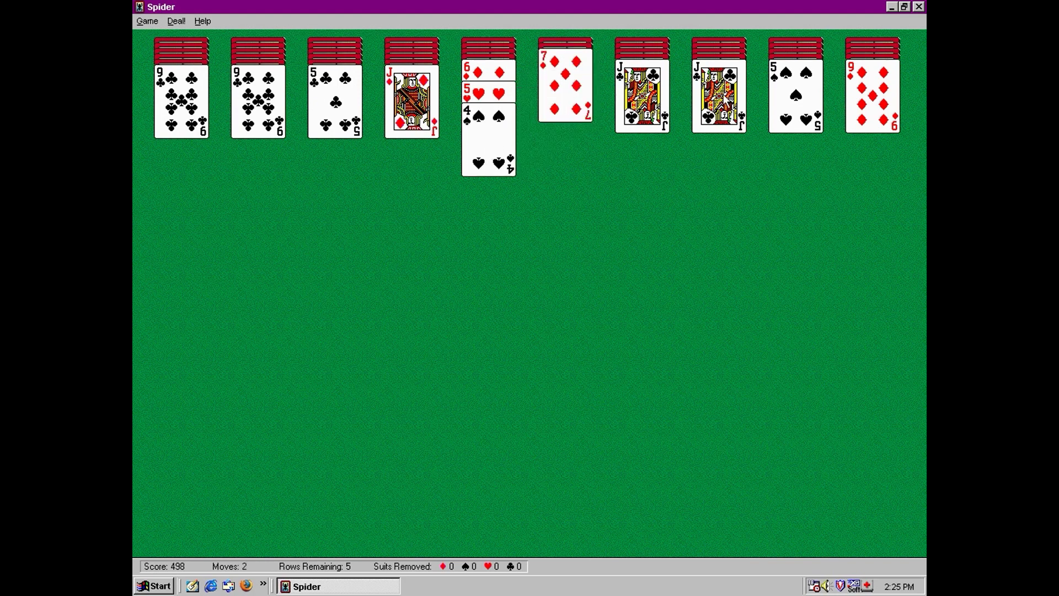
Try the Dangerous Creatures (256 color) theme, then More Windows (high color)
{"action": "left_click", "coordinate": [475, 94]}
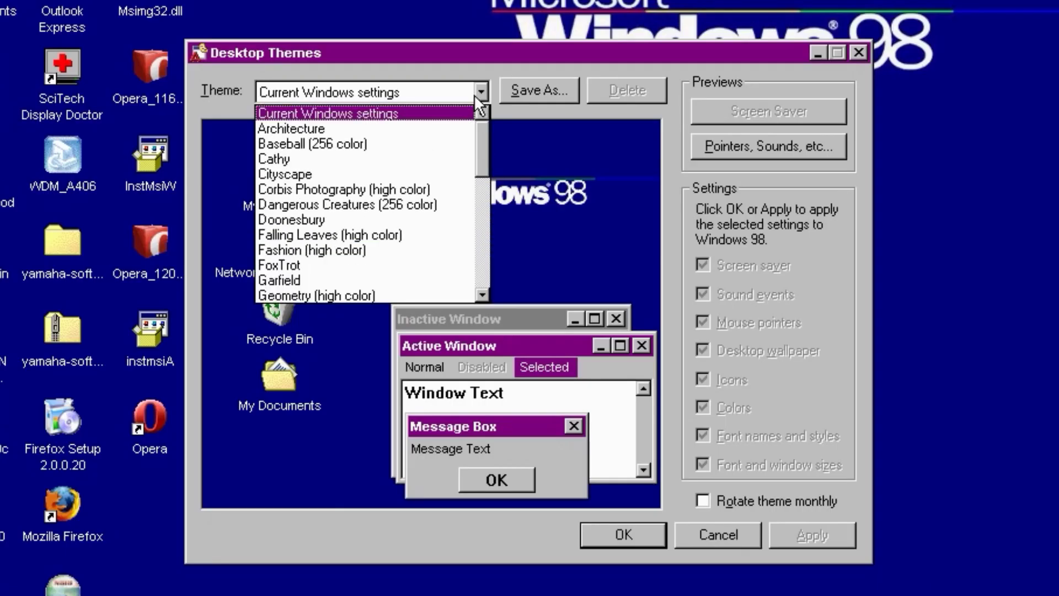
{"action": "left_click", "coordinate": [429, 202]}
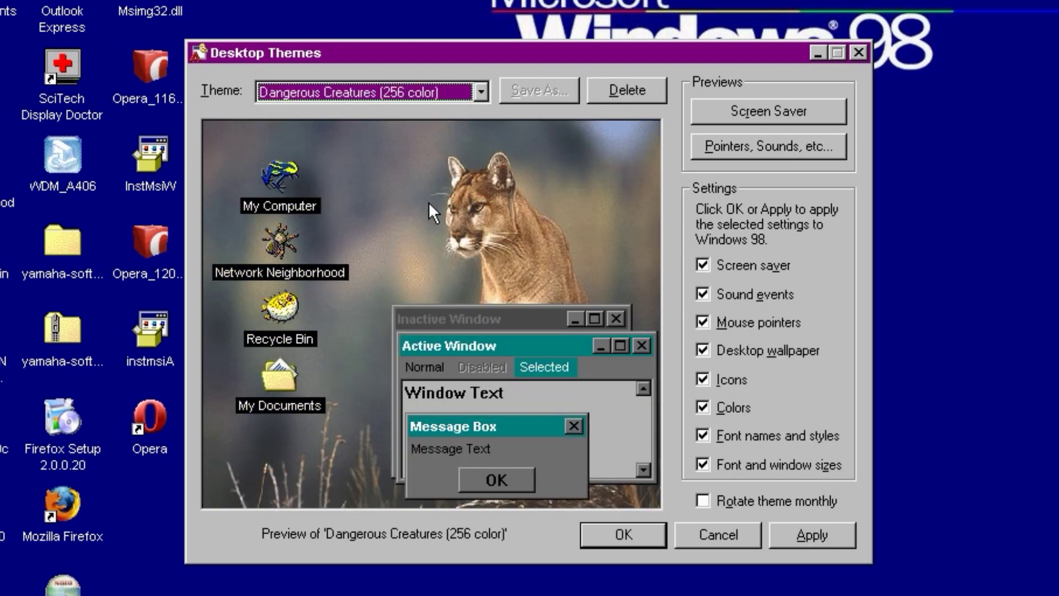
{"action": "left_click", "coordinate": [475, 95]}
{"action": "left_click_drag", "start_coordinate": [479, 176], "coordinate": [486, 210]}
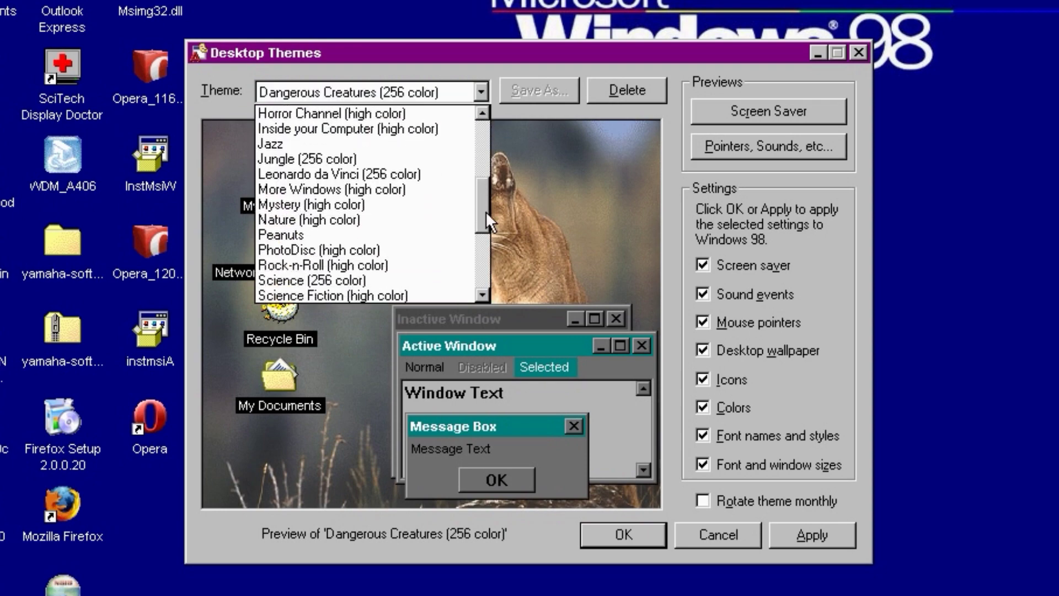
{"action": "left_click", "coordinate": [419, 189]}
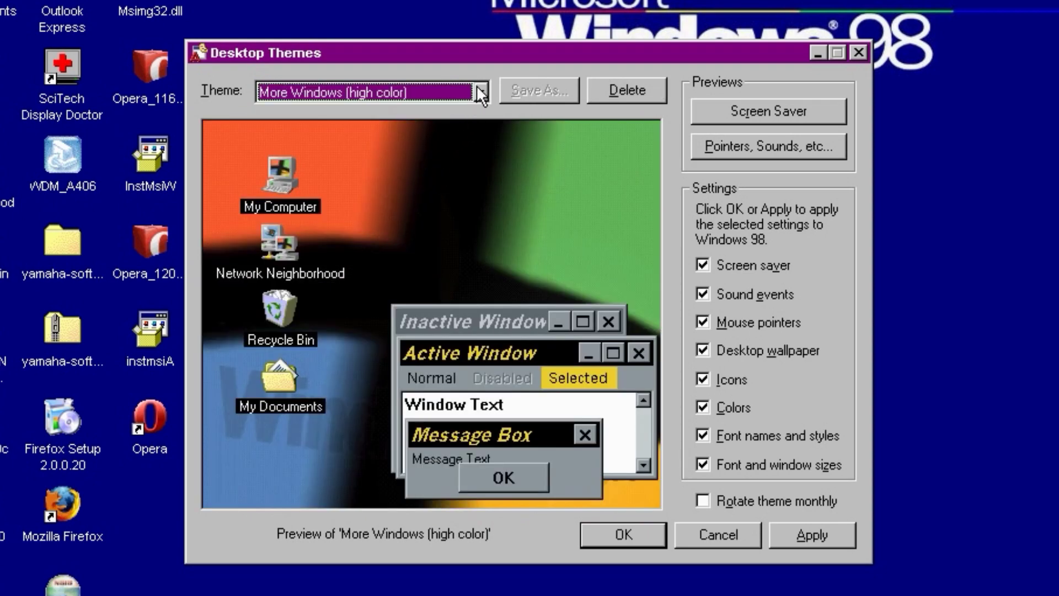
Select the Inside your Computer (high color) theme and apply it
{"action": "left_click", "coordinate": [477, 88]}
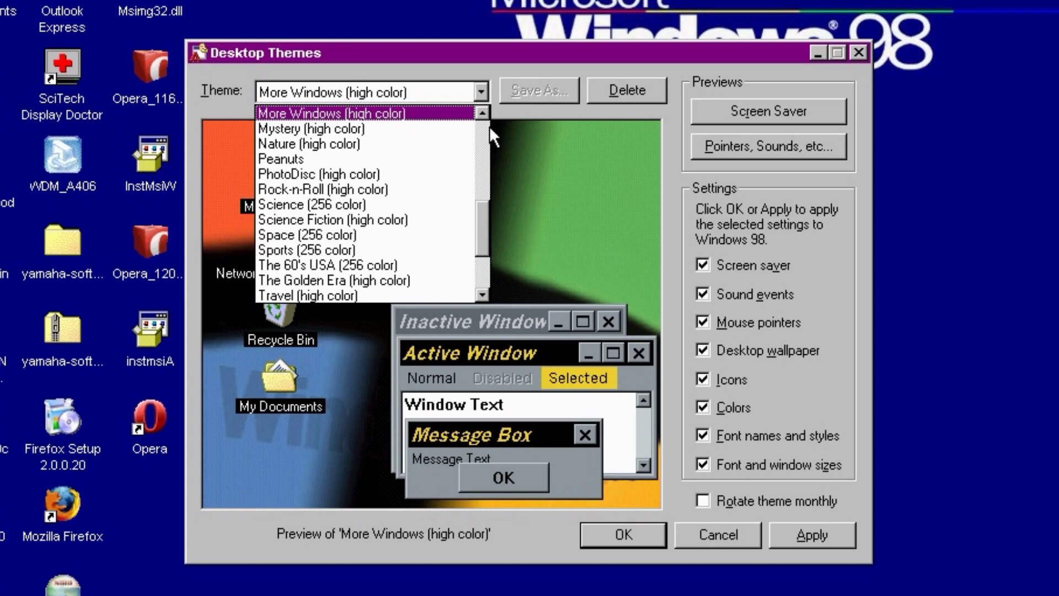
{"action": "scroll", "coordinate": [483, 222], "scroll_direction": "up", "scroll_amount": 3}
{"action": "left_click", "coordinate": [408, 234]}
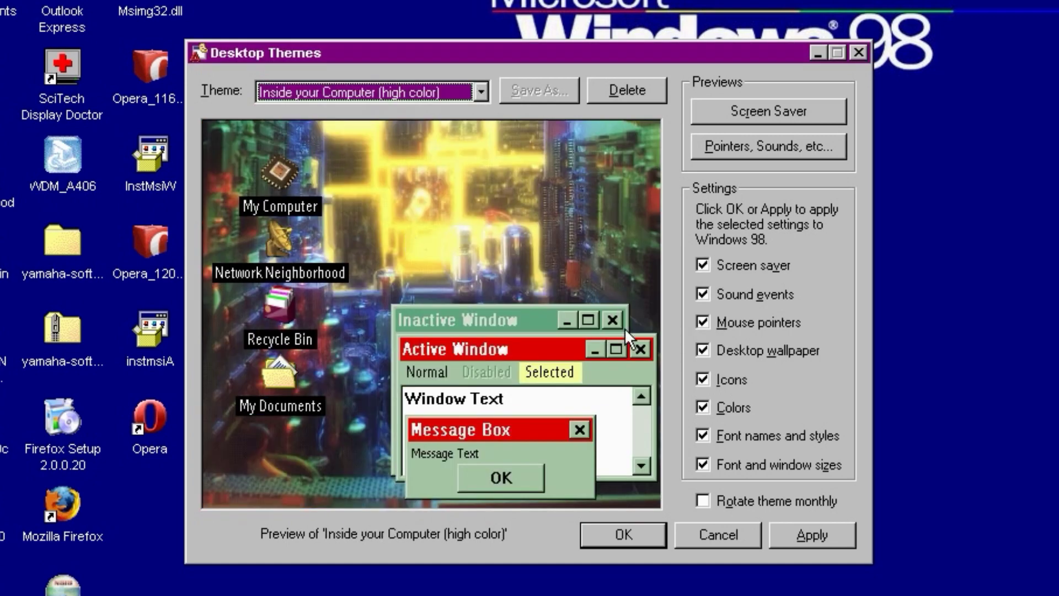
{"action": "left_click", "coordinate": [790, 535]}
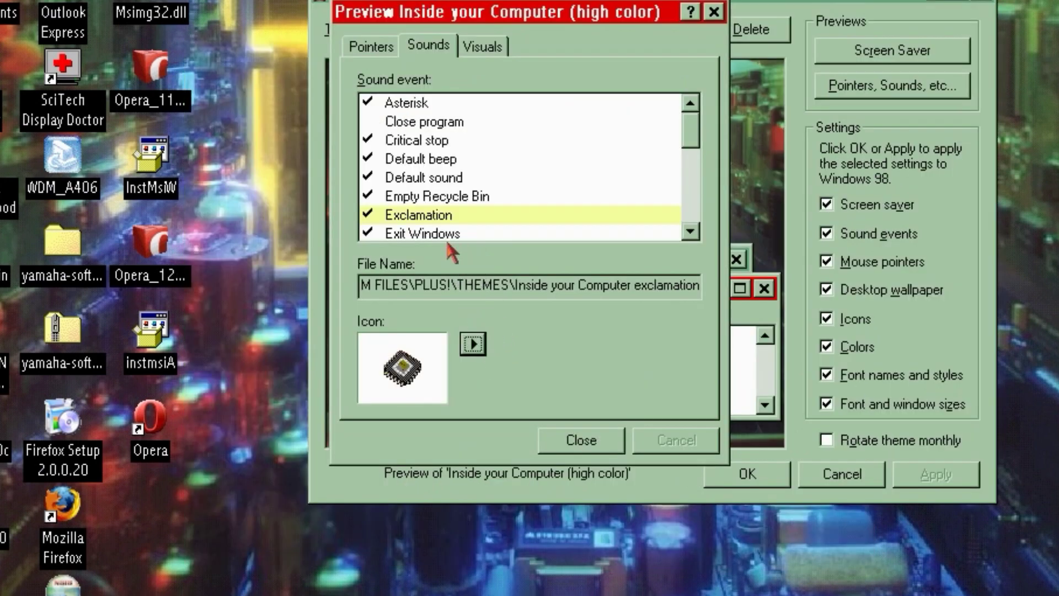
Play the Inside your Computer theme's Exit Windows sound
{"action": "left_click", "coordinate": [447, 234]}
{"action": "left_click", "coordinate": [472, 344]}
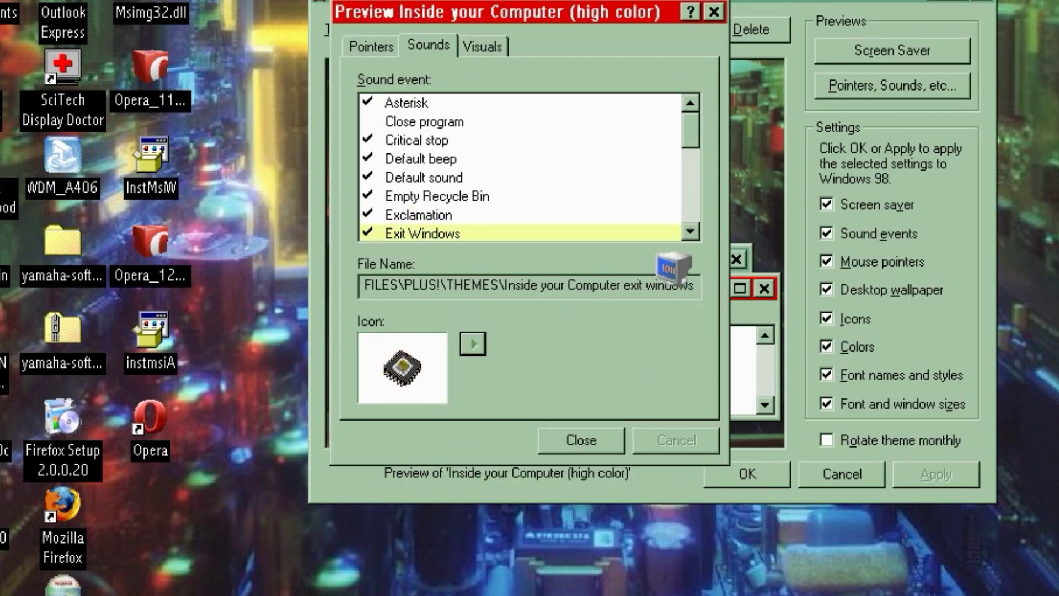
{"action": "left_click", "coordinate": [690, 231]}
{"action": "left_click", "coordinate": [691, 232]}
{"action": "left_click", "coordinate": [690, 231]}
{"action": "left_click", "coordinate": [690, 231]}
{"action": "left_click", "coordinate": [690, 231]}
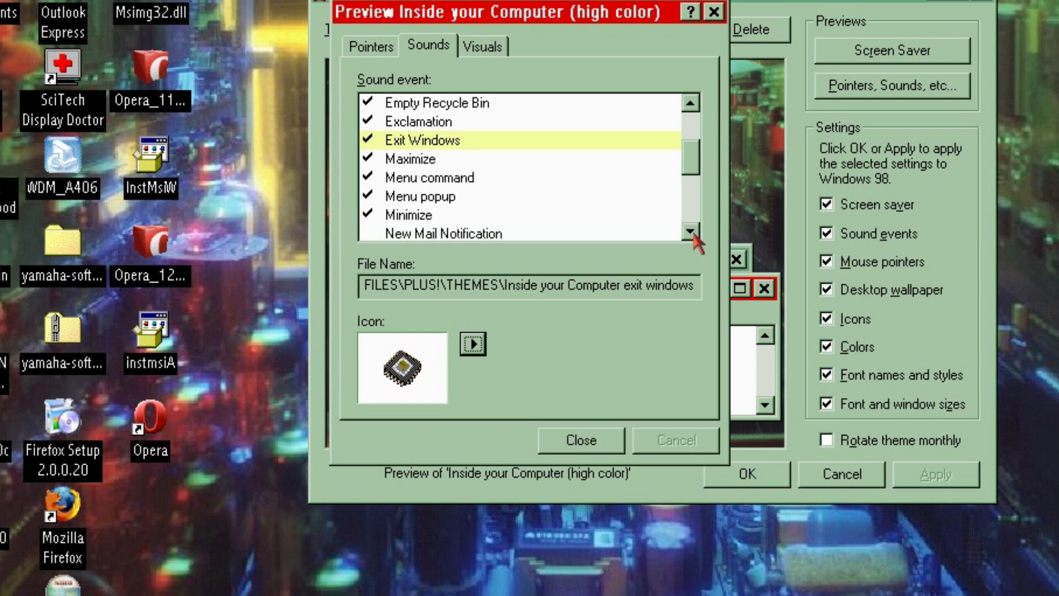
{"action": "left_click", "coordinate": [691, 231]}
{"action": "left_click", "coordinate": [690, 231]}
{"action": "left_click", "coordinate": [691, 232]}
{"action": "left_click", "coordinate": [691, 231]}
{"action": "left_click", "coordinate": [691, 232]}
{"action": "left_click", "coordinate": [690, 231]}
{"action": "left_click", "coordinate": [690, 231]}
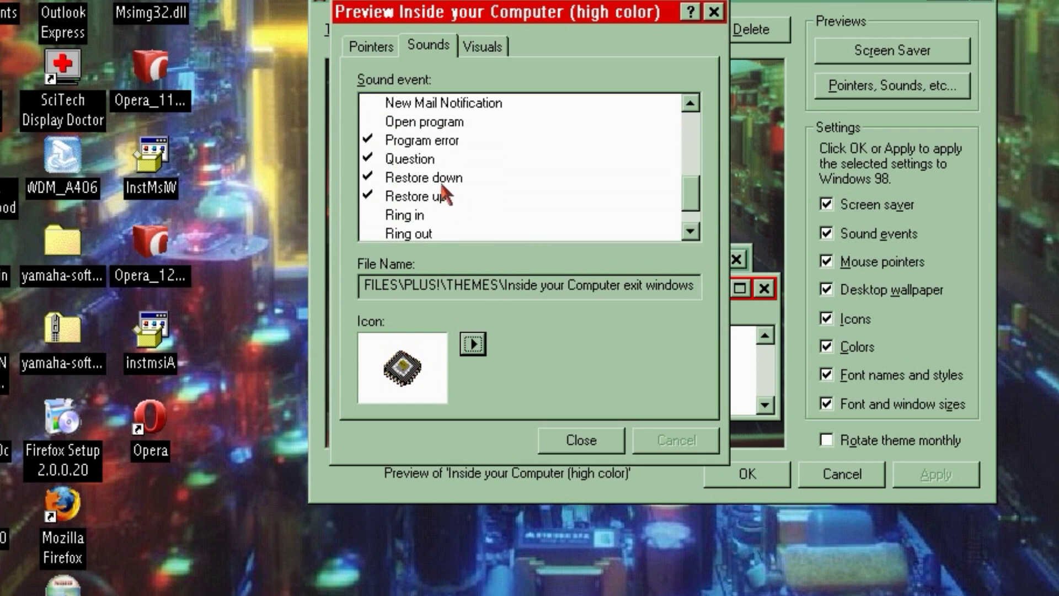
Play the Program error and Start Windows sounds
{"action": "left_click", "coordinate": [436, 141]}
{"action": "left_click", "coordinate": [472, 344]}
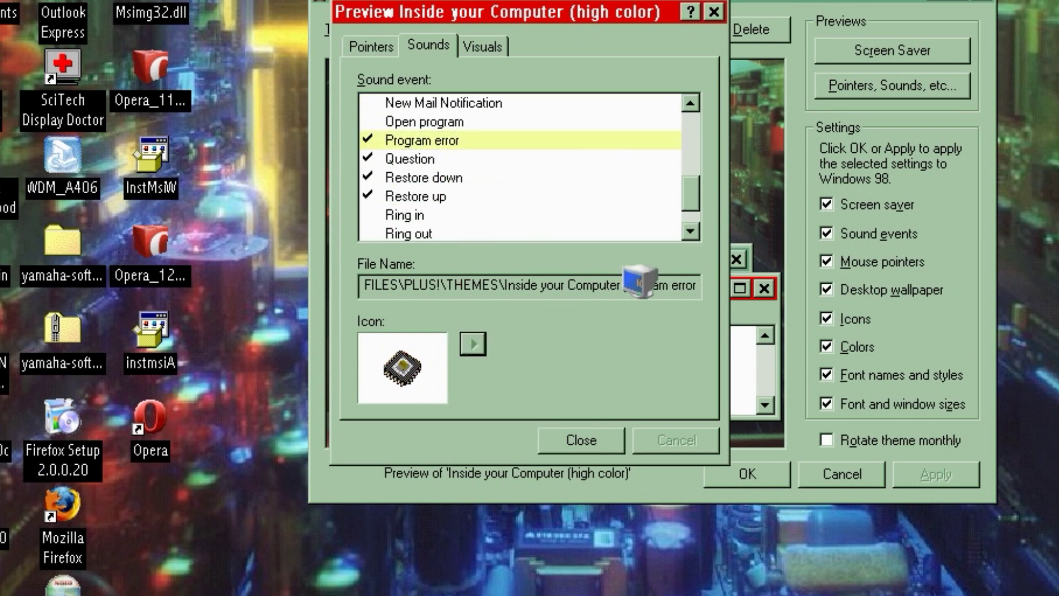
{"action": "left_click", "coordinate": [690, 231]}
{"action": "left_click", "coordinate": [691, 232]}
{"action": "left_click", "coordinate": [469, 215]}
{"action": "left_click", "coordinate": [473, 343]}
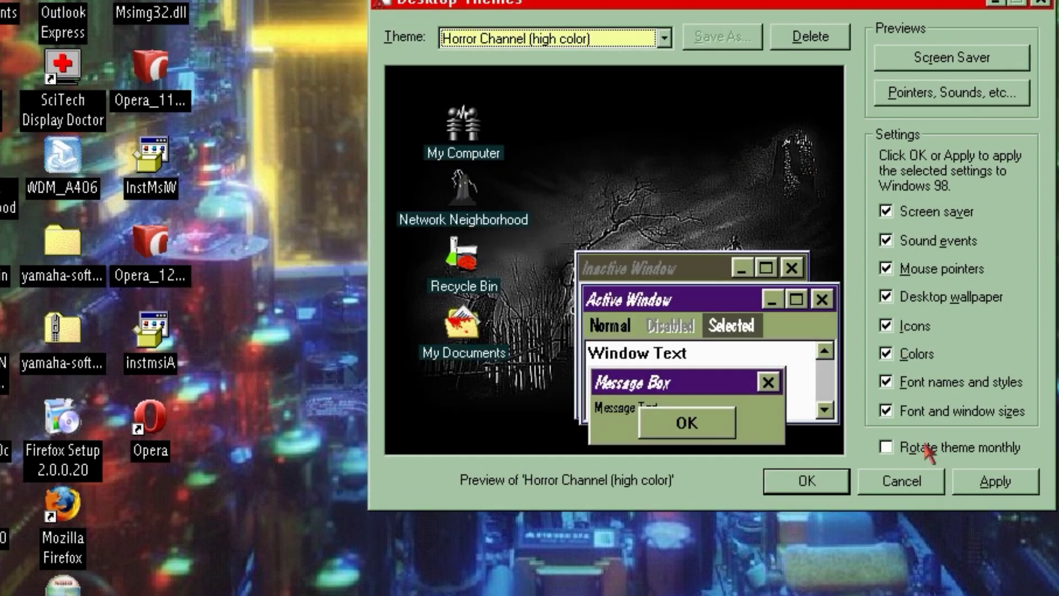
Apply the Horror Channel theme and move the Desktop Themes window down to reveal its wallpaper
{"action": "left_click", "coordinate": [977, 485]}
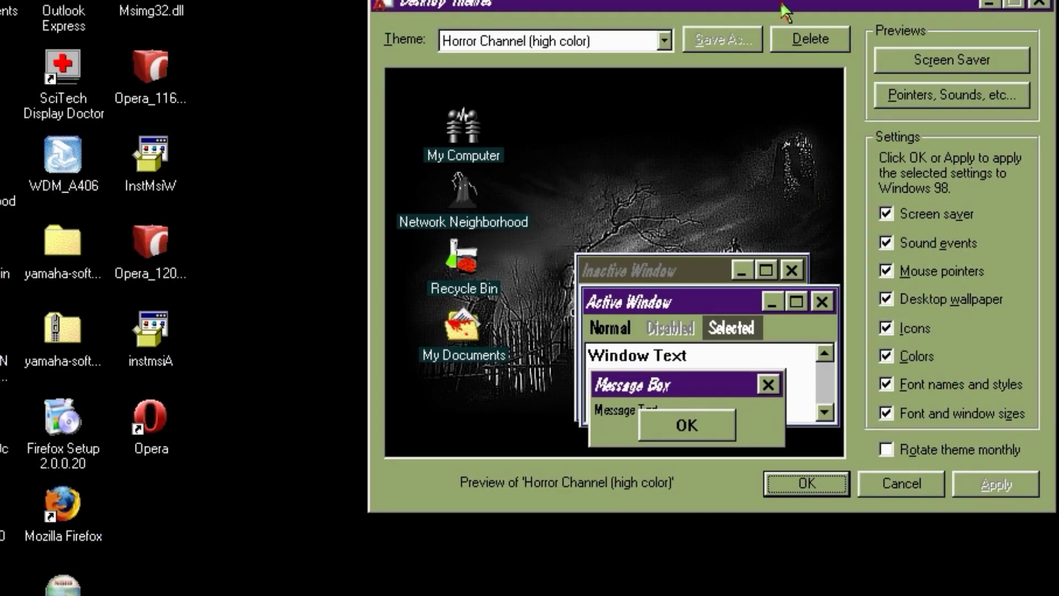
{"action": "left_click_drag", "start_coordinate": [786, 10], "coordinate": [727, 12]}
{"action": "left_click_drag", "start_coordinate": [661, 94], "coordinate": [684, 423]}
{"action": "left_click_drag", "start_coordinate": [681, 464], "coordinate": [676, 472]}
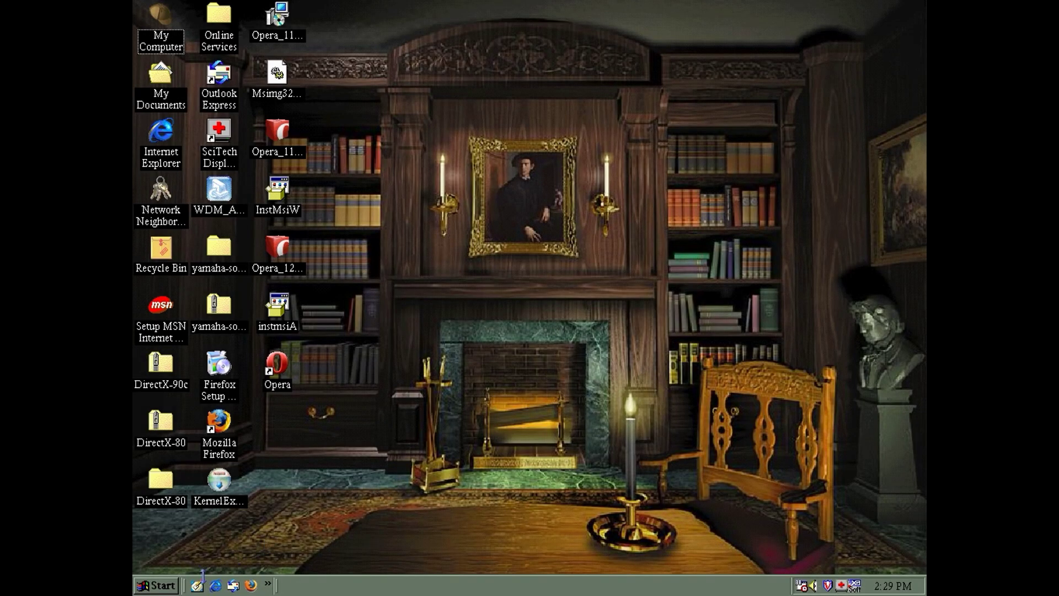
Relaunch Desktop Themes from the Start menu and reapply Horror Channel without its wallpaper
{"action": "left_click", "coordinate": [157, 585]}
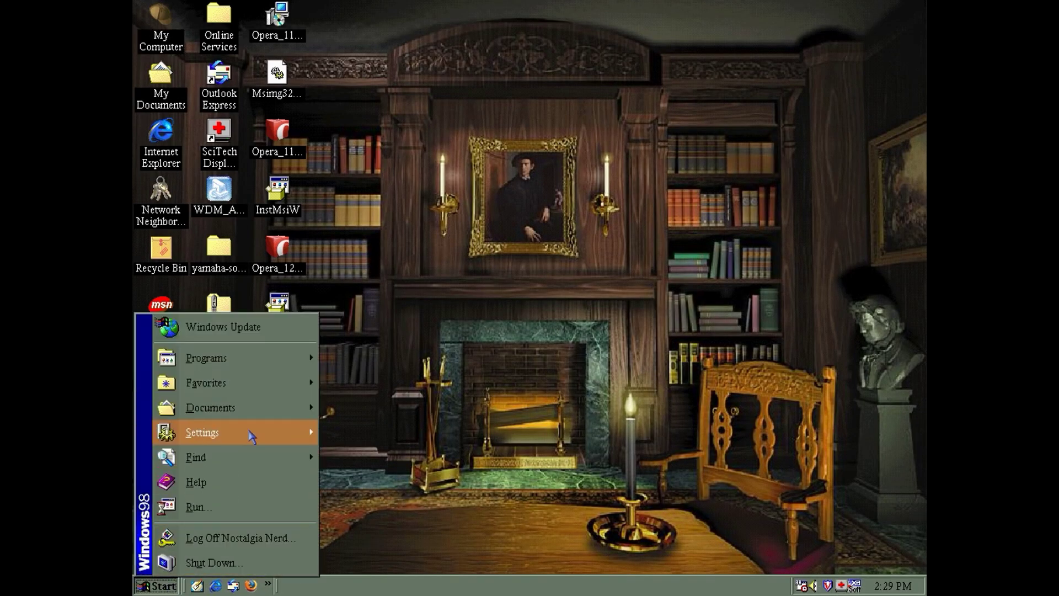
{"action": "mouse_move", "coordinate": [259, 364]}
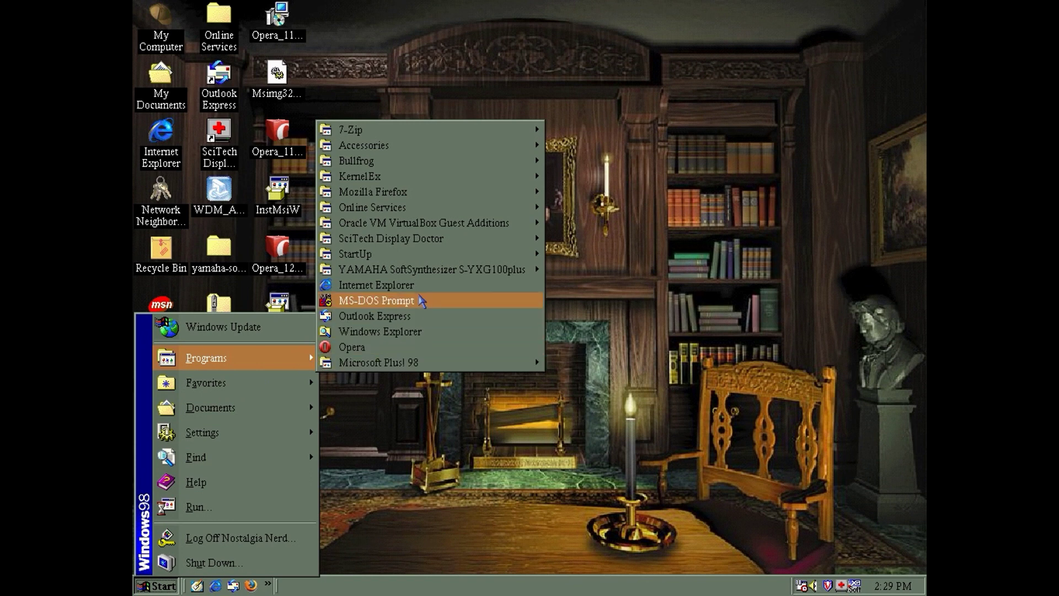
{"action": "mouse_move", "coordinate": [421, 364]}
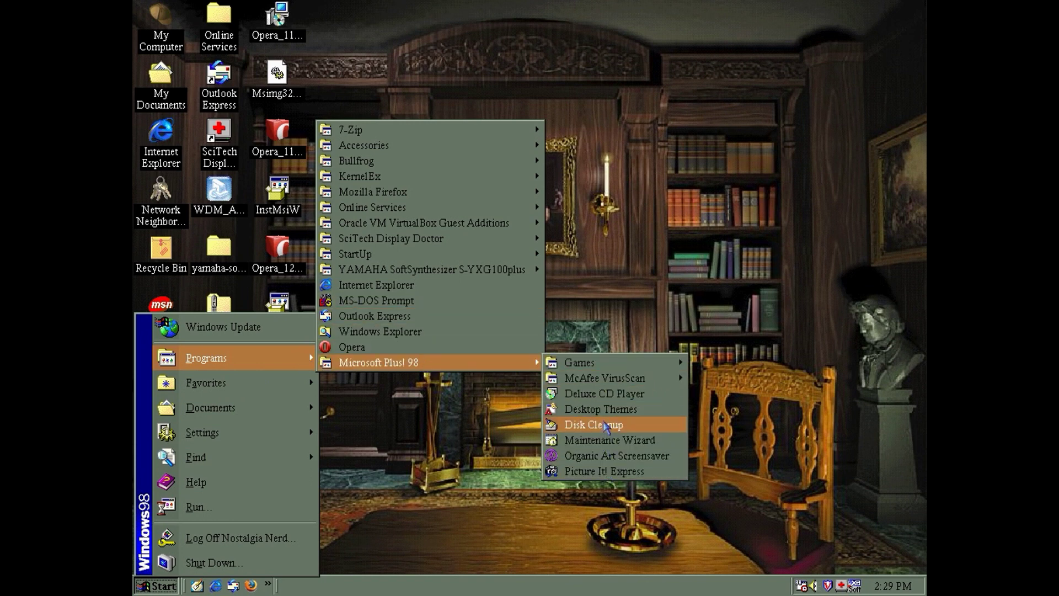
{"action": "left_click", "coordinate": [610, 413]}
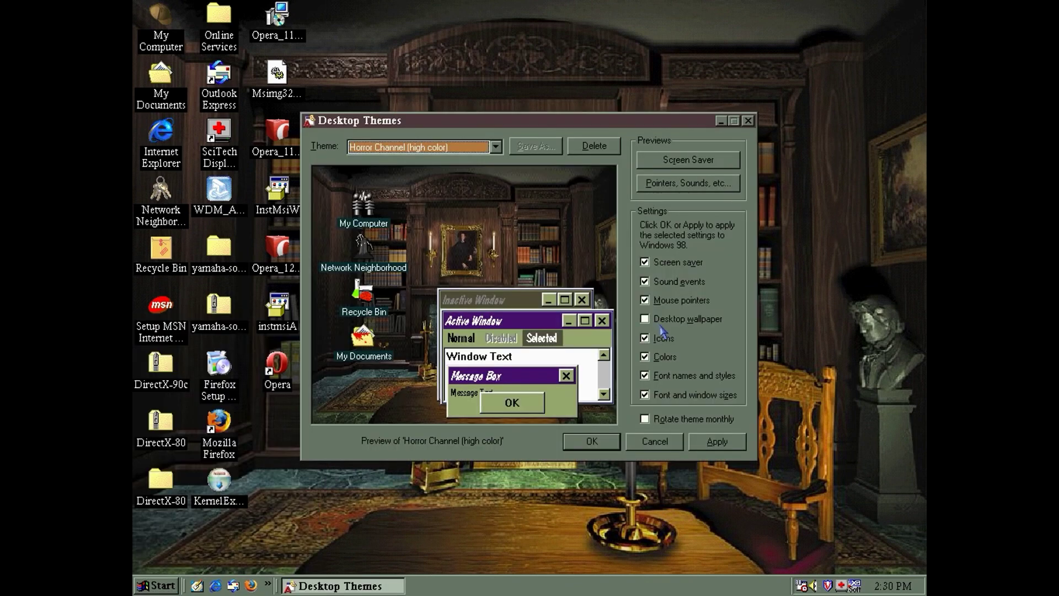
{"action": "left_click", "coordinate": [717, 444]}
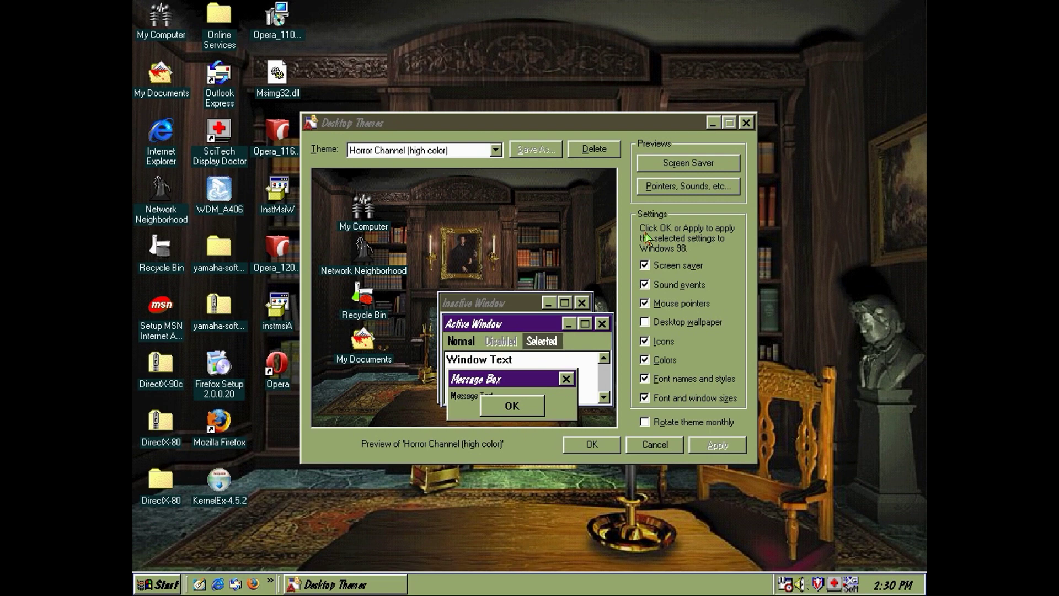
{"action": "left_click_drag", "start_coordinate": [549, 122], "coordinate": [614, 93]}
Preview Horror Channel sounds: play Empty Recycle Bin, then select Exclamation and Exit Windows
{"action": "left_click", "coordinate": [754, 156]}
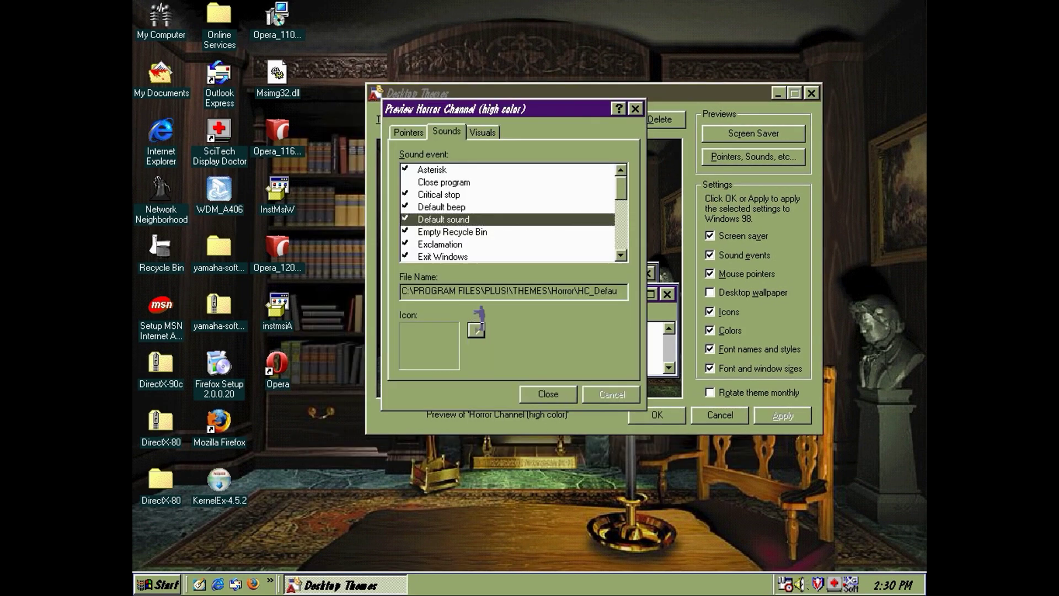
{"action": "left_click", "coordinate": [481, 236]}
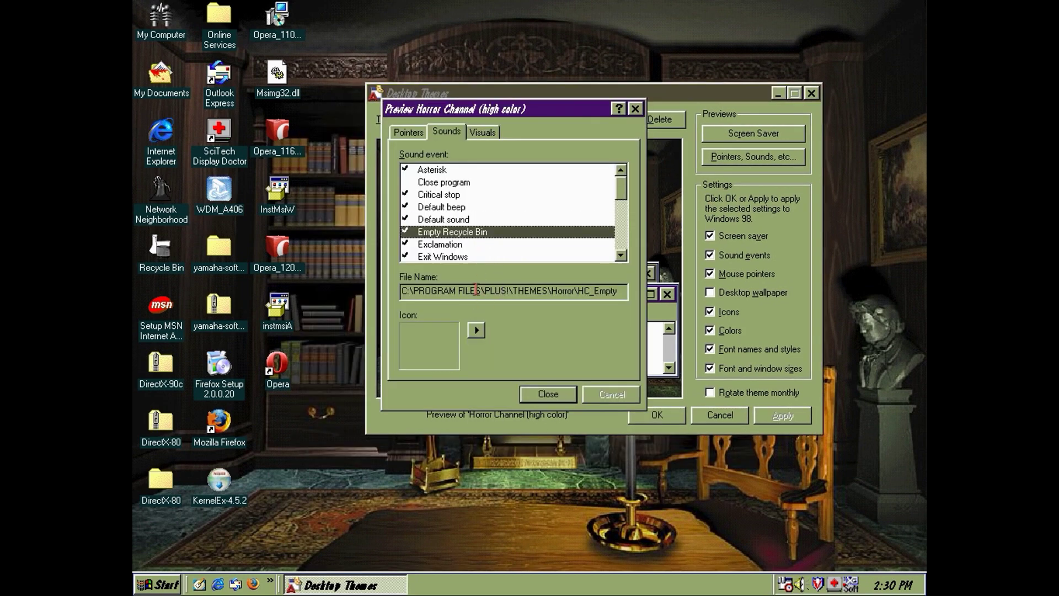
{"action": "left_click", "coordinate": [478, 332]}
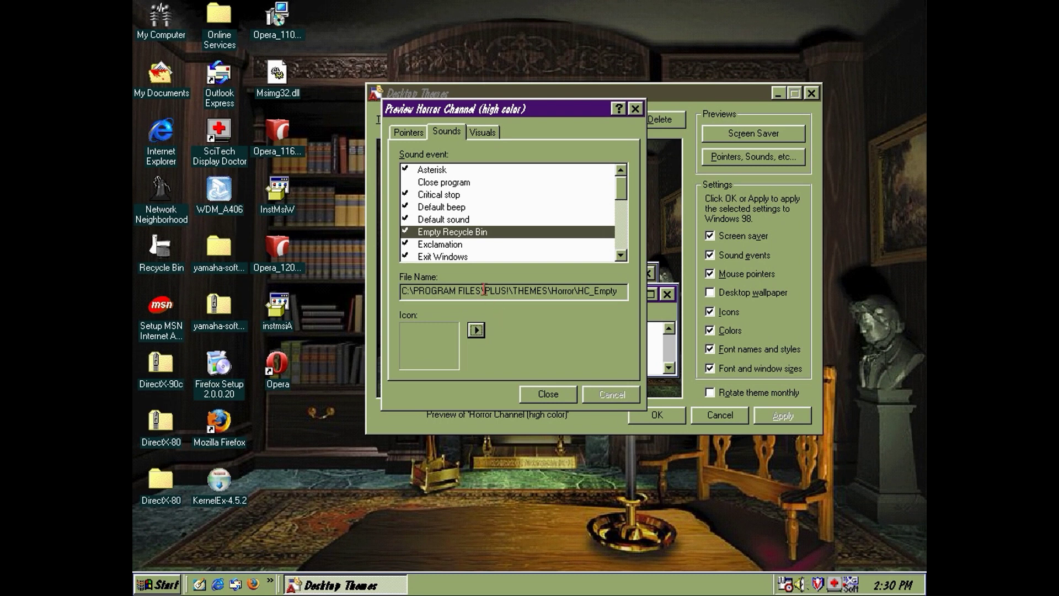
{"action": "left_click", "coordinate": [456, 244]}
{"action": "left_click", "coordinate": [474, 232]}
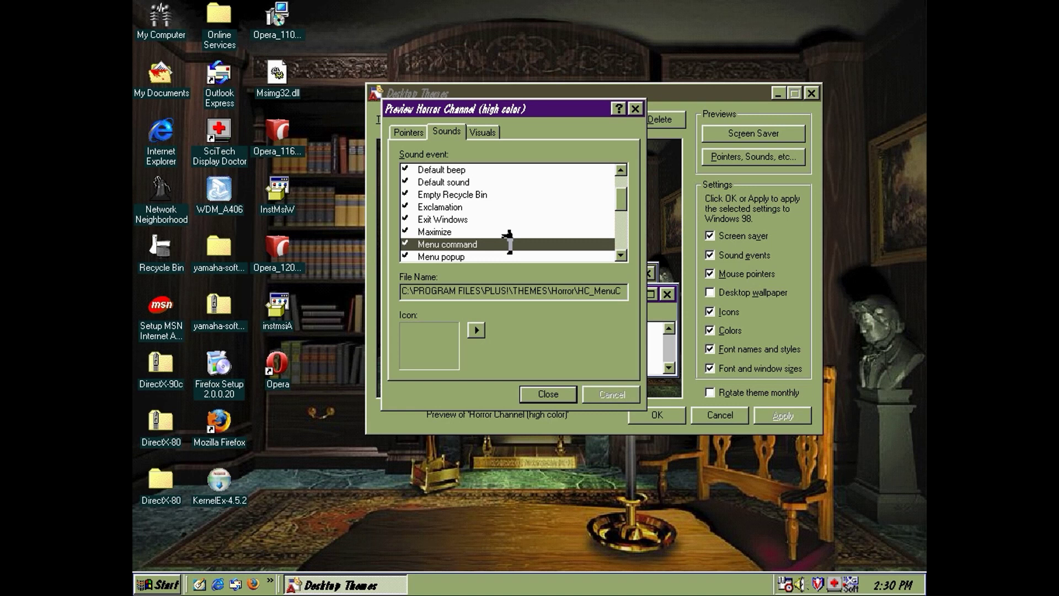
Step down through Menu popup and Minimize to the New Mail Notification event
{"action": "key", "text": "Down"}
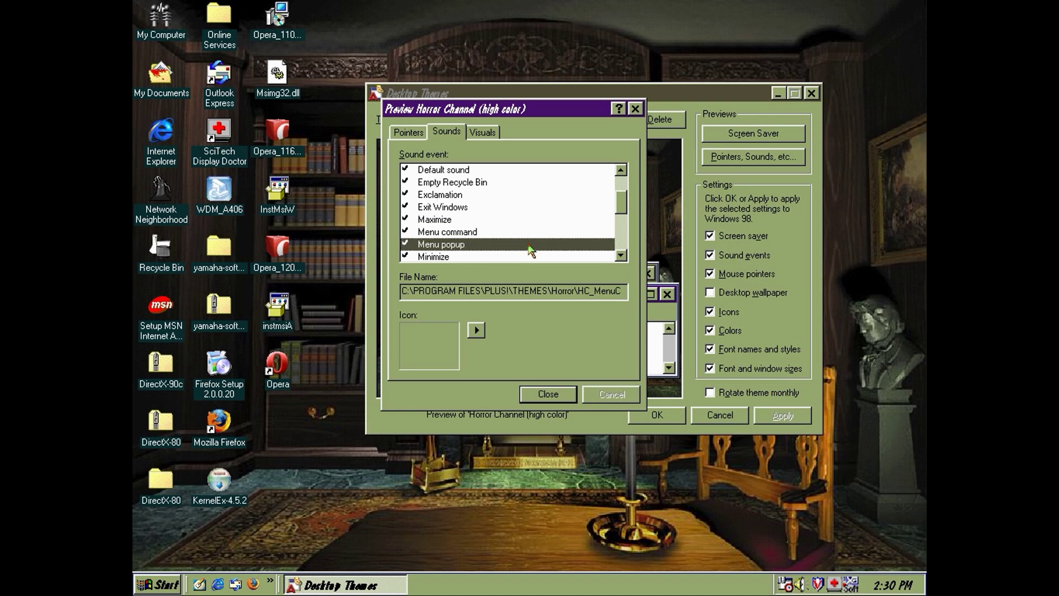
{"action": "key", "text": "Down"}
{"action": "key", "text": "Down"}
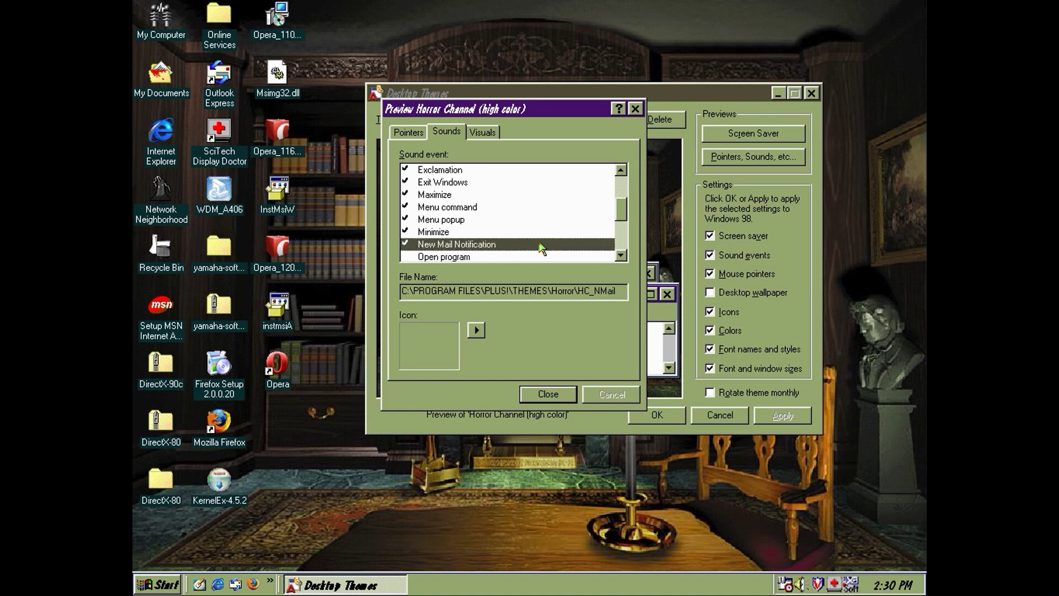
{"action": "key", "text": "Down"}
{"action": "key", "text": "Down"}
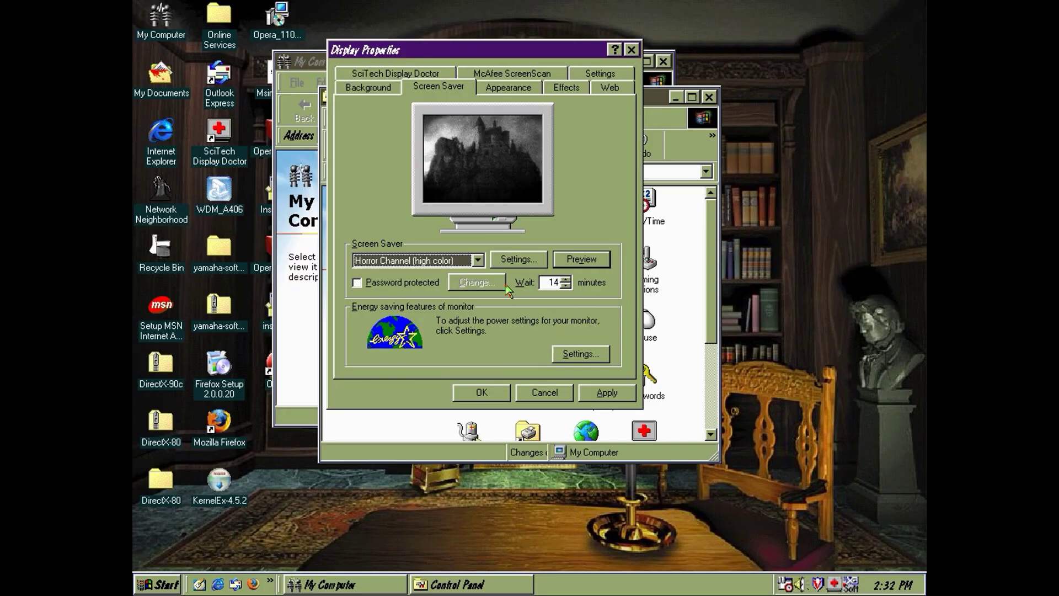
Choose Mystery as the screen saver and confirm with OK
{"action": "left_click", "coordinate": [478, 260]}
{"action": "left_click", "coordinate": [474, 323]}
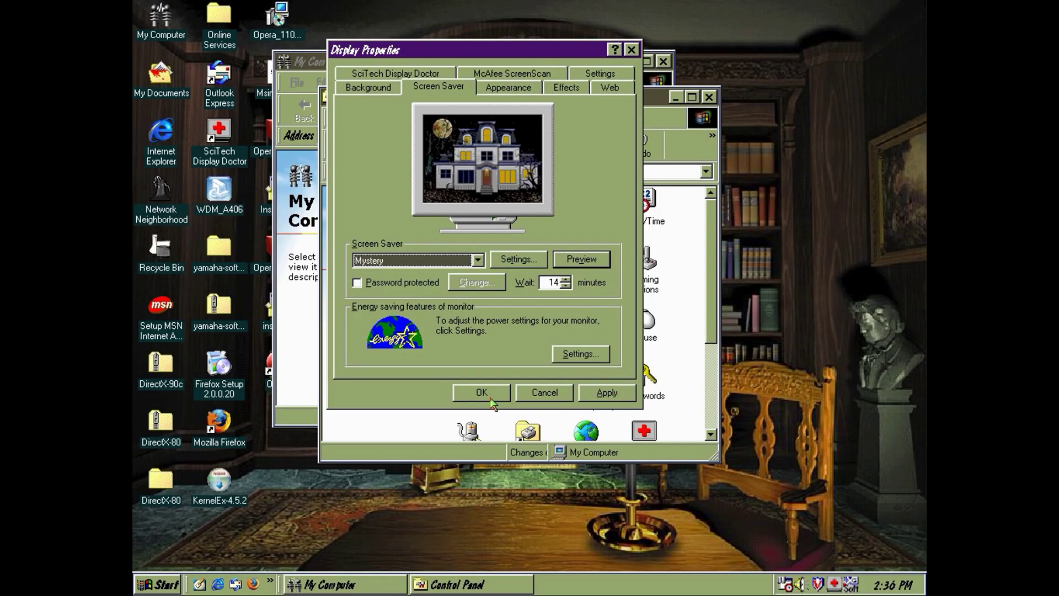
{"action": "left_click", "coordinate": [490, 398]}
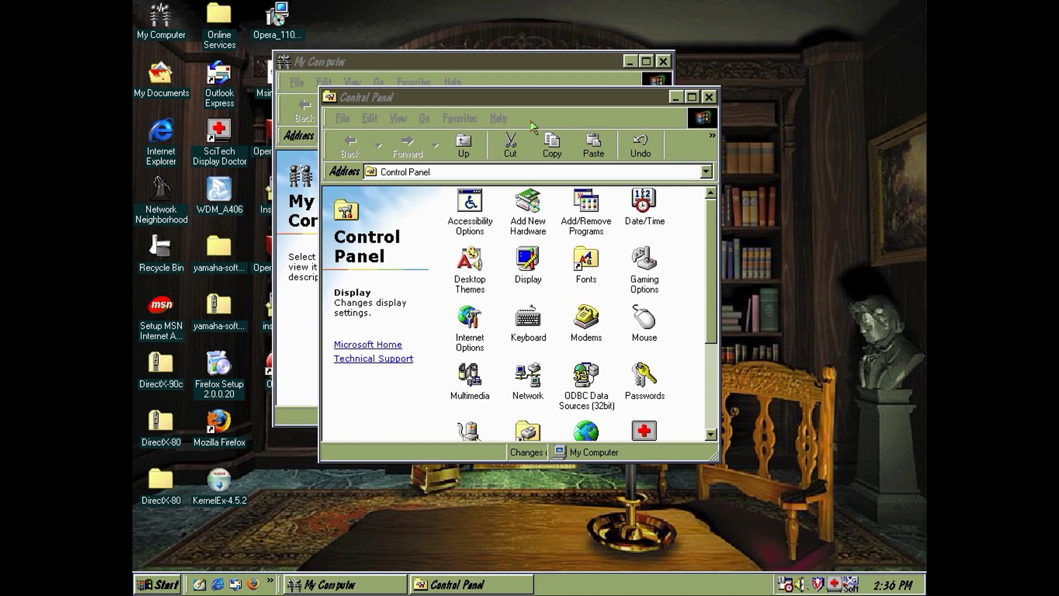
Move the Control Panel aside and search Google for 'windows 98 horror stuff'
{"action": "left_click_drag", "start_coordinate": [538, 99], "coordinate": [613, 107]}
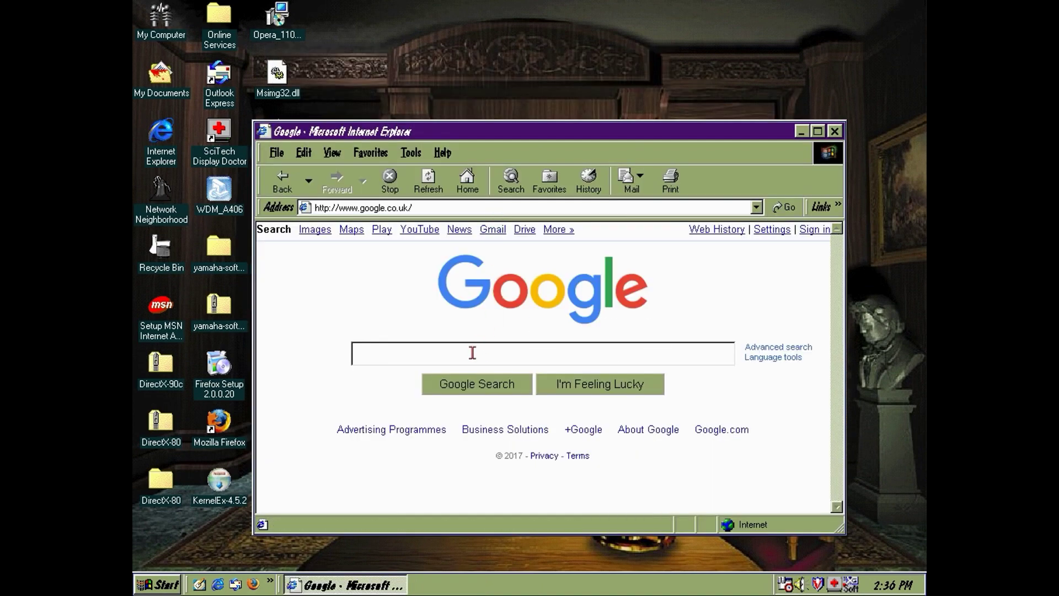
{"action": "left_click", "coordinate": [472, 352]}
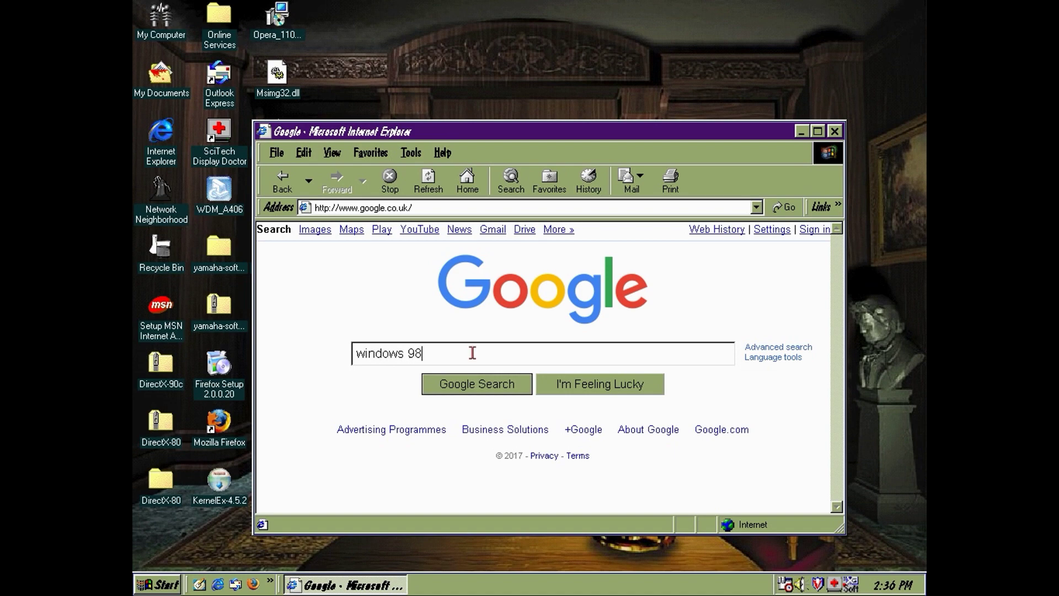
{"action": "type", "text": "windows 98 horror stuf"}
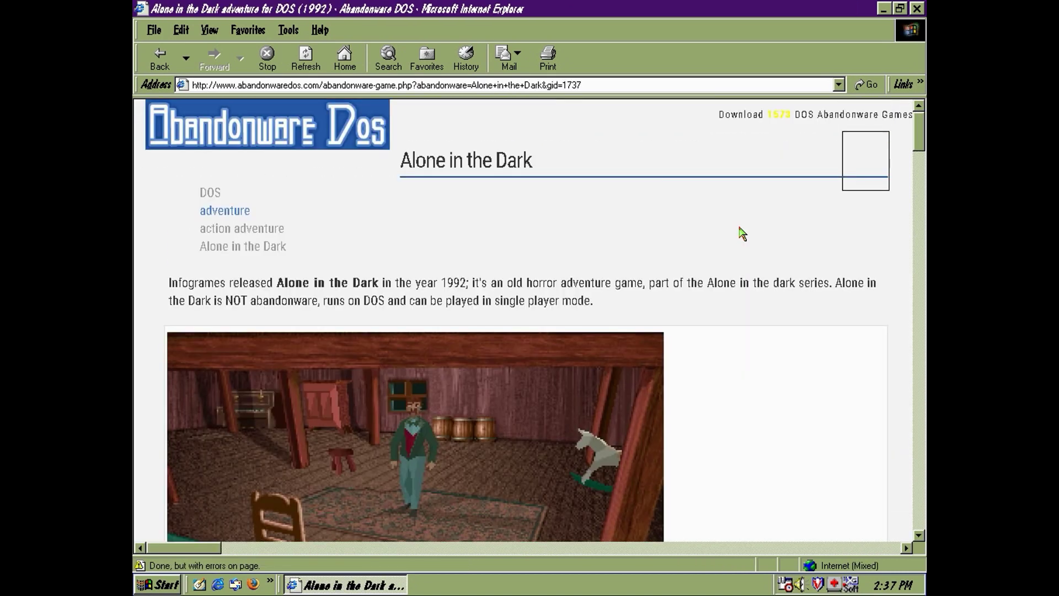
{"action": "scroll", "coordinate": [742, 234], "scroll_direction": "down", "scroll_amount": 10}
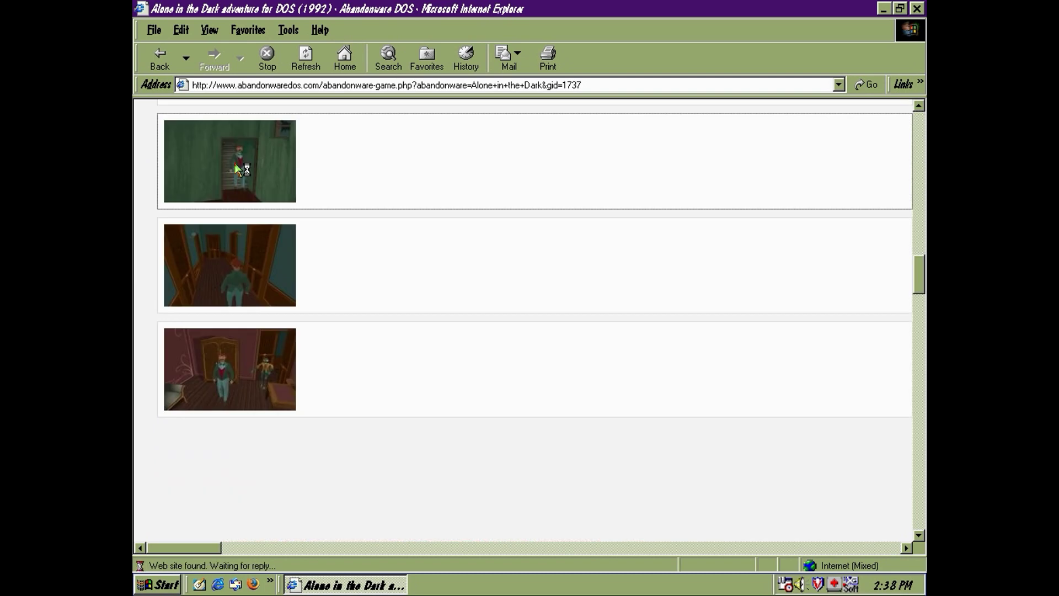
Open the green Alone in the Dark screenshot and set it as the desktop wallpaper
{"action": "left_click", "coordinate": [237, 168]}
{"action": "right_click", "coordinate": [359, 191]}
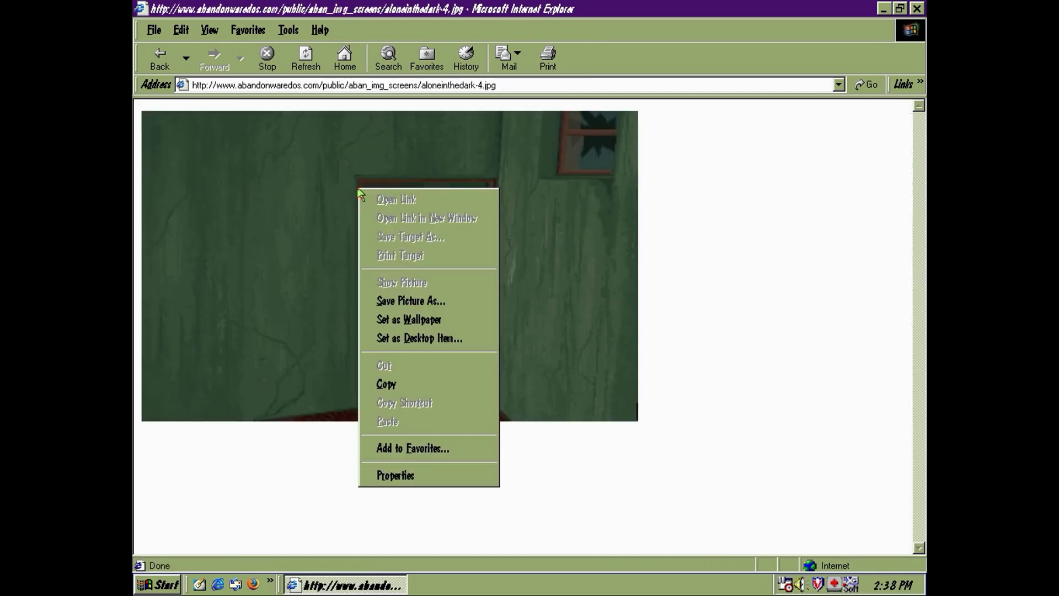
{"action": "left_click", "coordinate": [445, 319]}
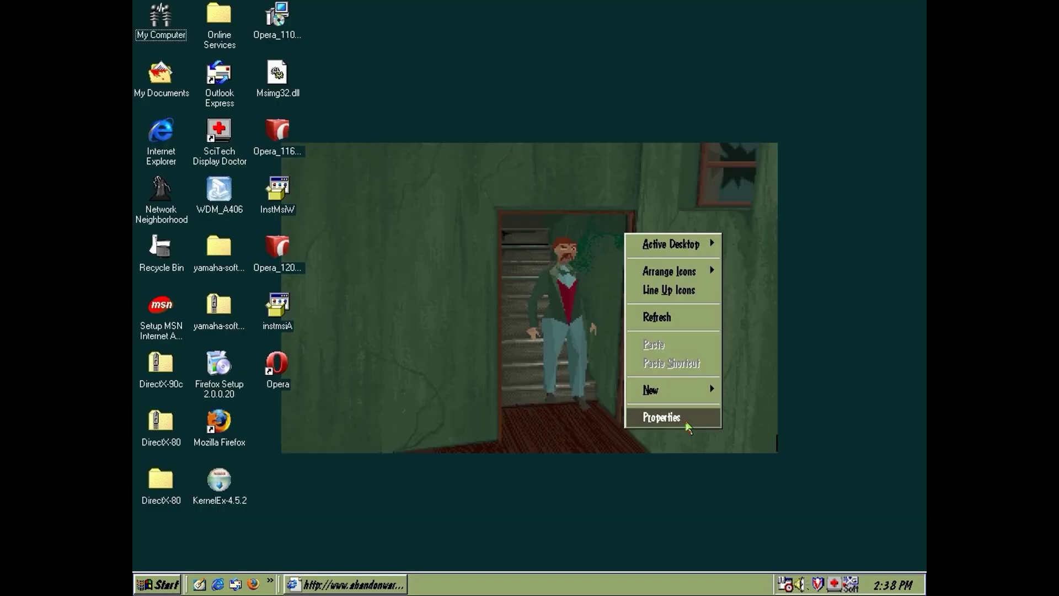
Set the wallpaper display to Stretch in Display Properties, apply, and close
{"action": "left_click", "coordinate": [687, 423]}
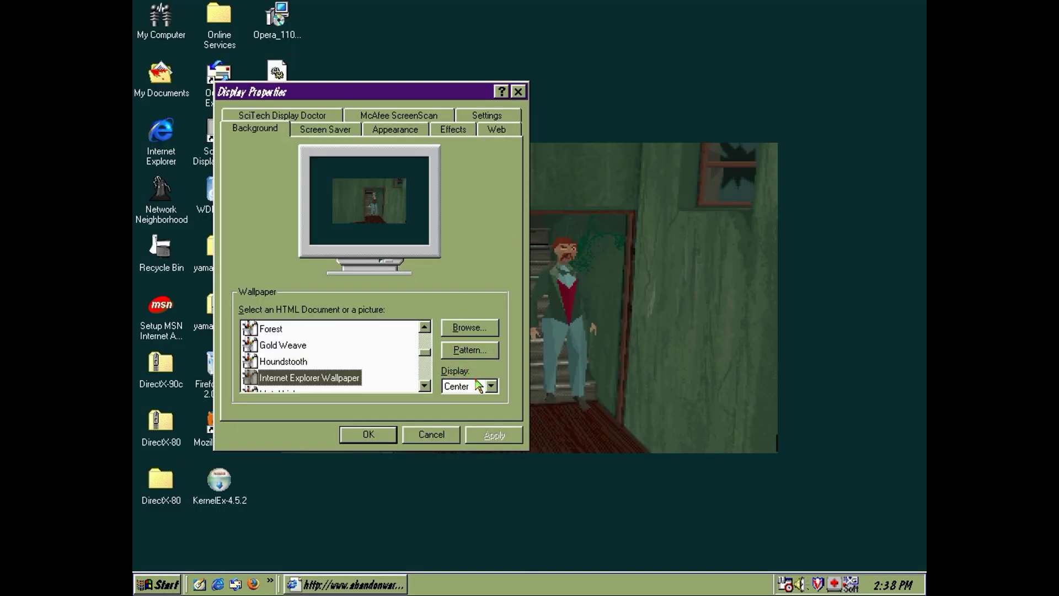
{"action": "left_click", "coordinate": [478, 386]}
{"action": "left_click", "coordinate": [473, 418]}
{"action": "left_click", "coordinate": [467, 436]}
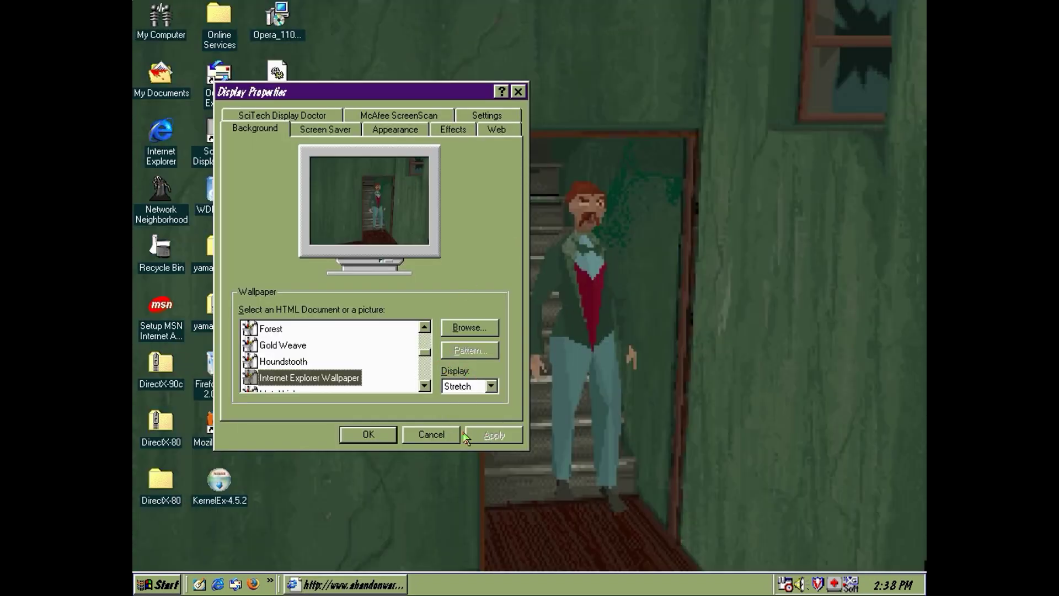
{"action": "left_click", "coordinate": [385, 436]}
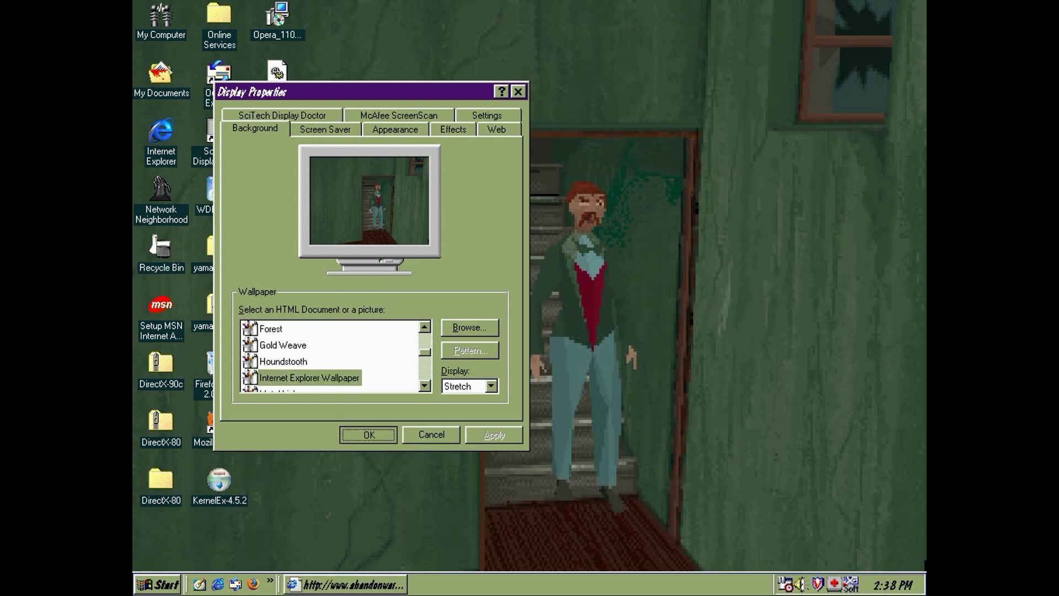
Launch Spider Solitaire from Microsoft Plus! 98 Games in the Start menu
{"action": "left_click", "coordinate": [155, 588]}
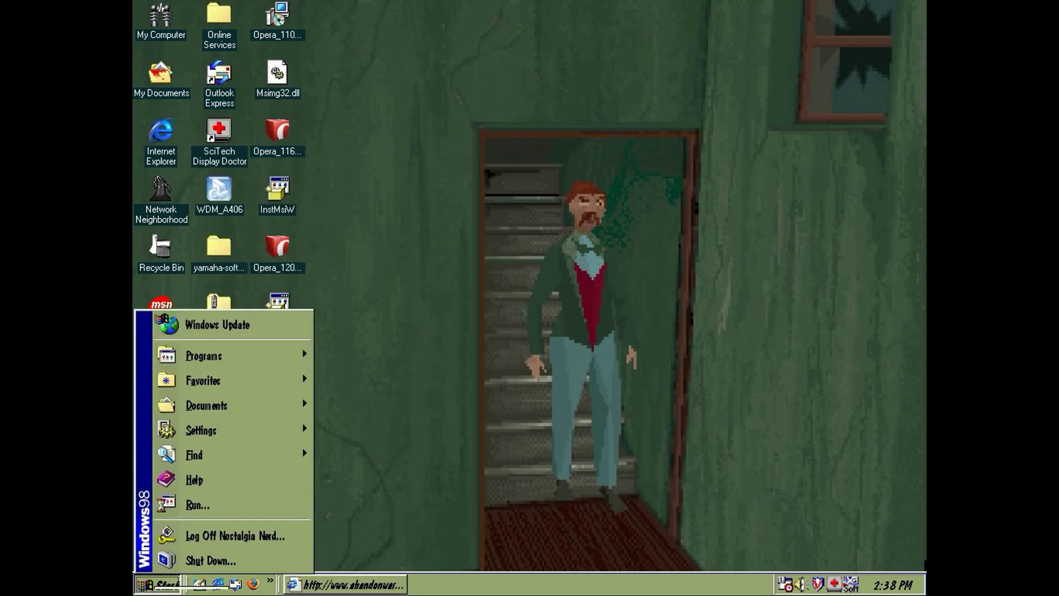
{"action": "mouse_move", "coordinate": [251, 360]}
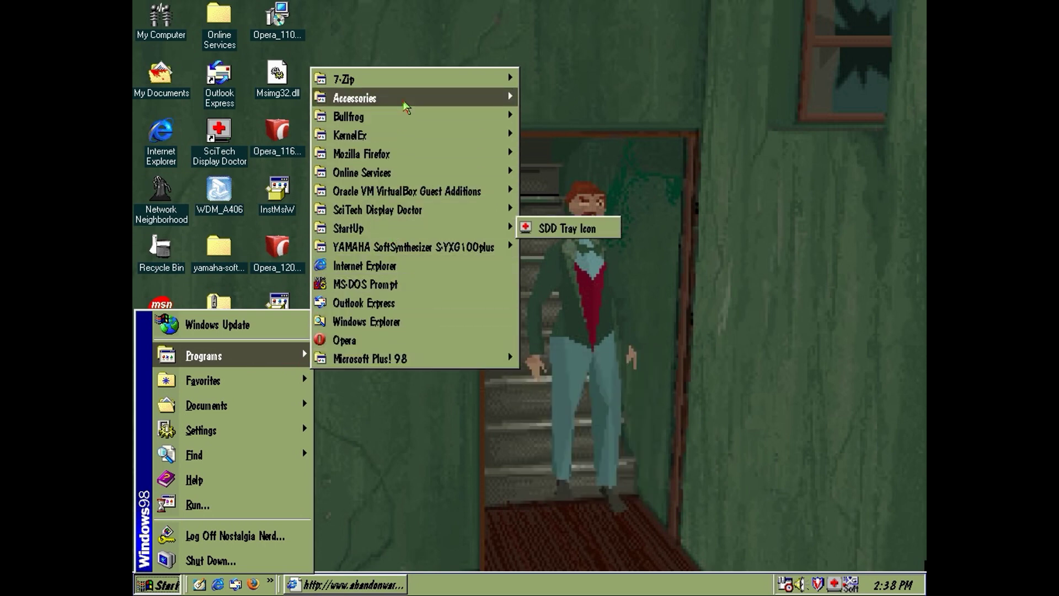
{"action": "mouse_move", "coordinate": [461, 363]}
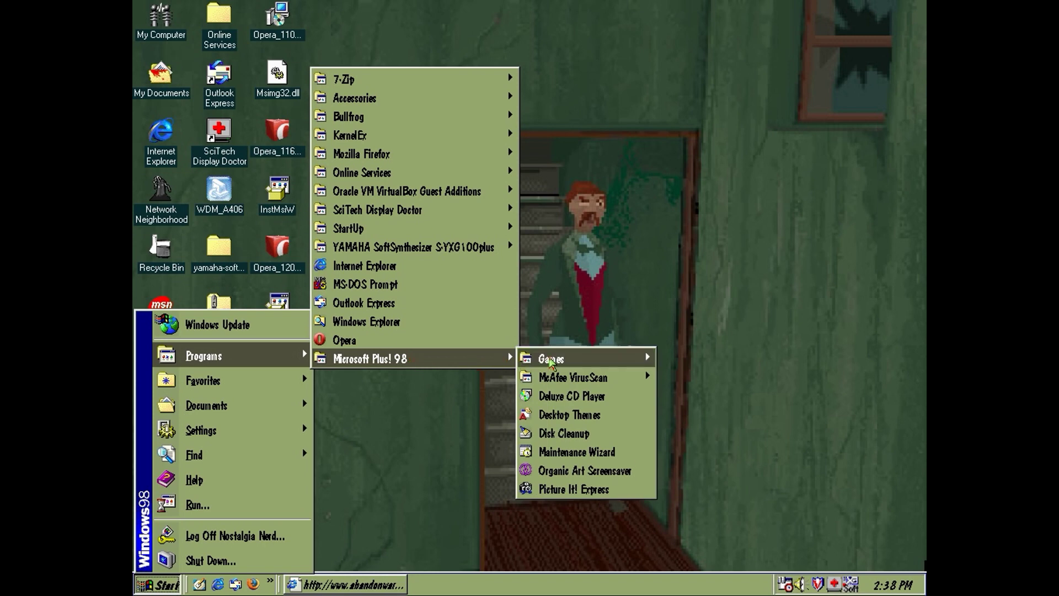
{"action": "mouse_move", "coordinate": [552, 362]}
{"action": "left_click", "coordinate": [695, 397]}
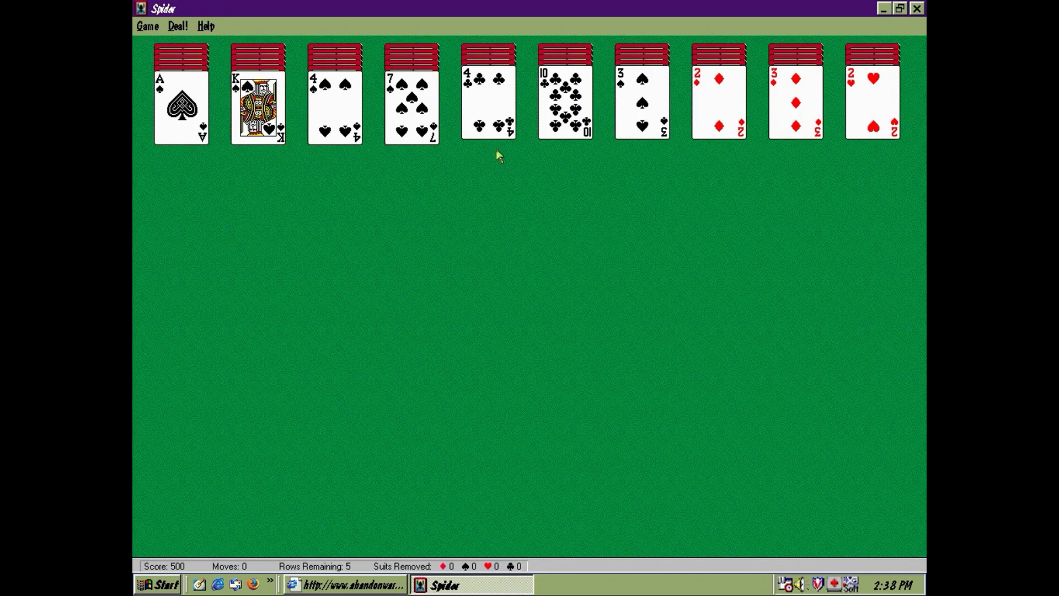
Play moves: A♠ onto the 2♦, another card onto a higher card, and 9♥ onto the 10♣
{"action": "left_click_drag", "start_coordinate": [183, 111], "coordinate": [700, 116]}
{"action": "left_click_drag", "start_coordinate": [701, 115], "coordinate": [714, 119]}
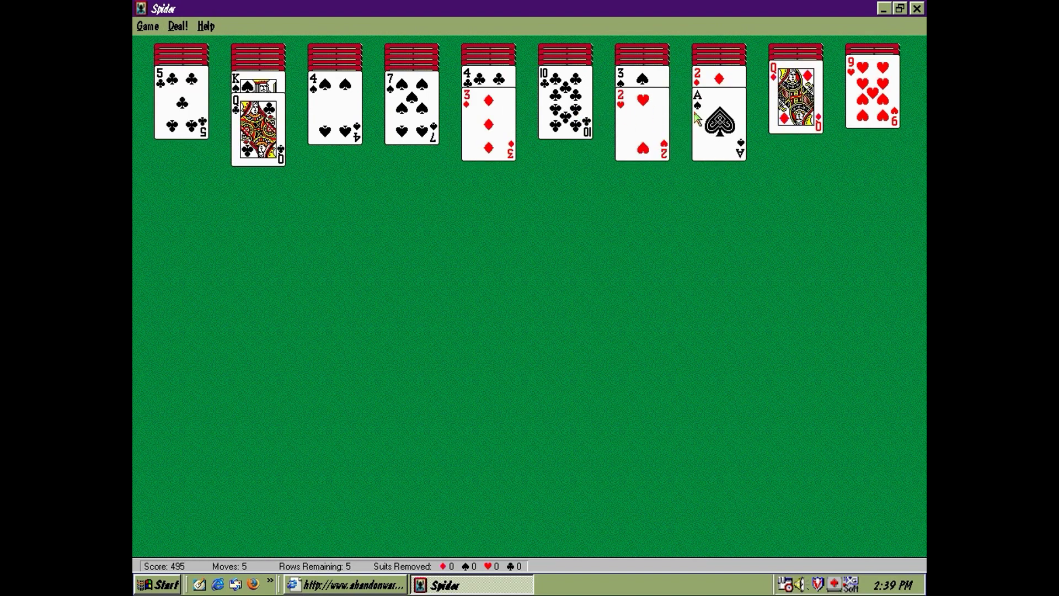
{"action": "left_click_drag", "start_coordinate": [883, 96], "coordinate": [586, 128]}
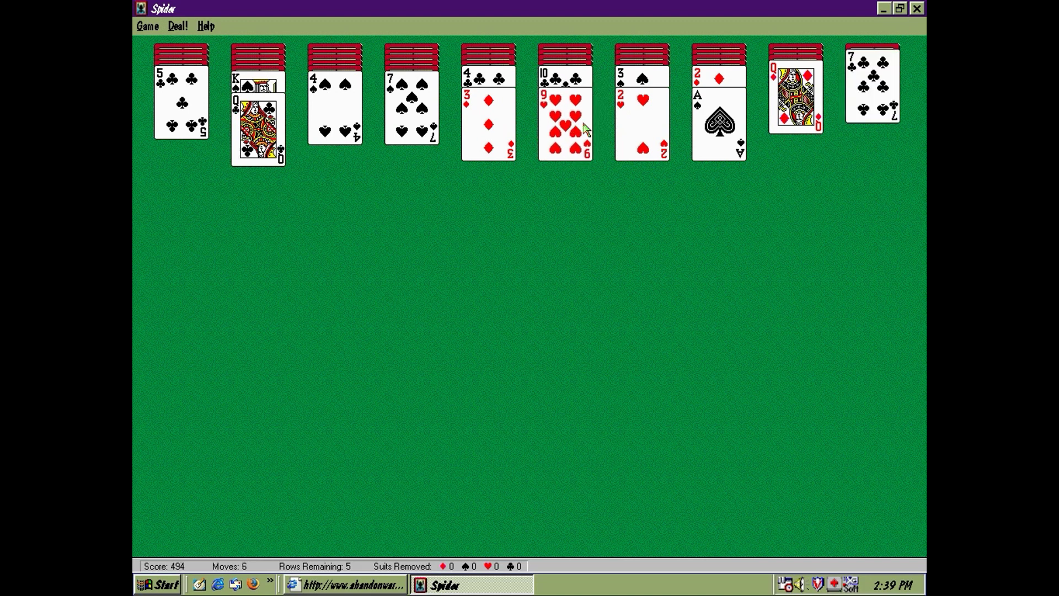